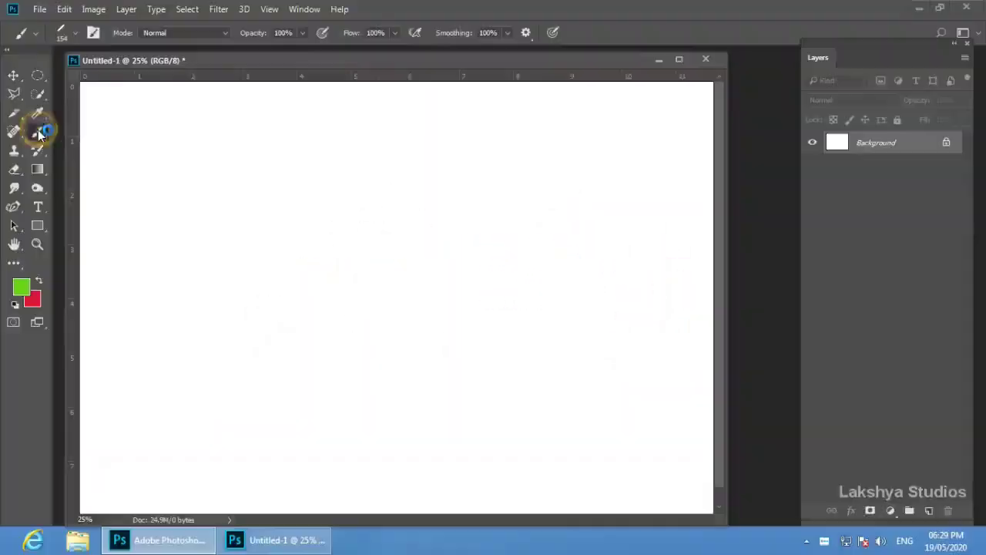
# Switch to the Pencil tool at 125 px in Normal mode, with red foreground over green background
pyautogui.rightClick(37, 131)
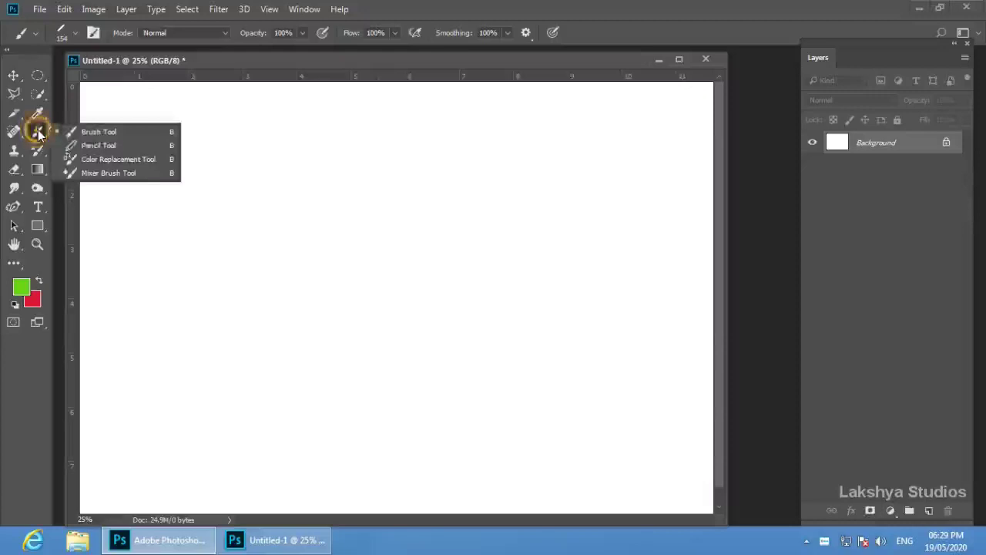
pyautogui.click(78, 145)
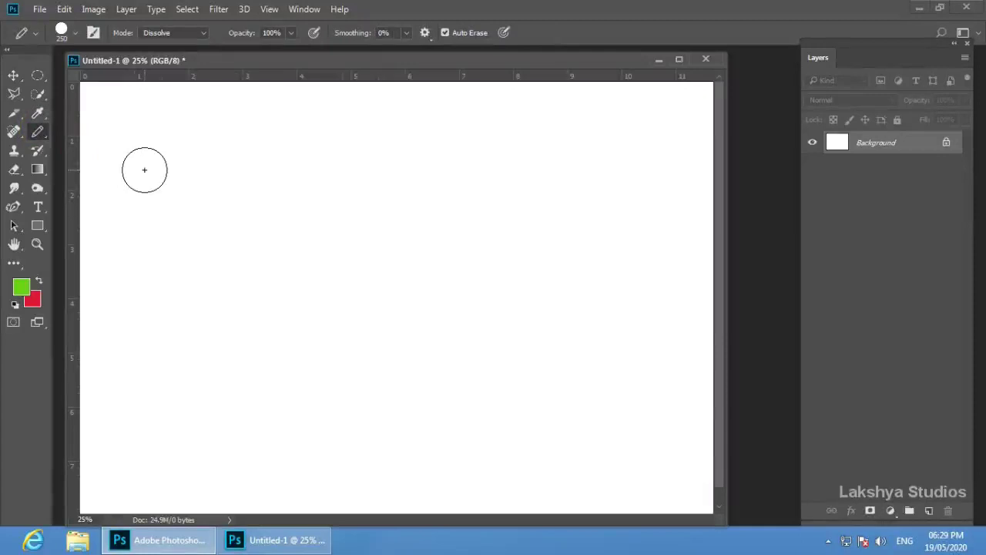
pyautogui.press('[')
pyautogui.press('[')
pyautogui.press('[')
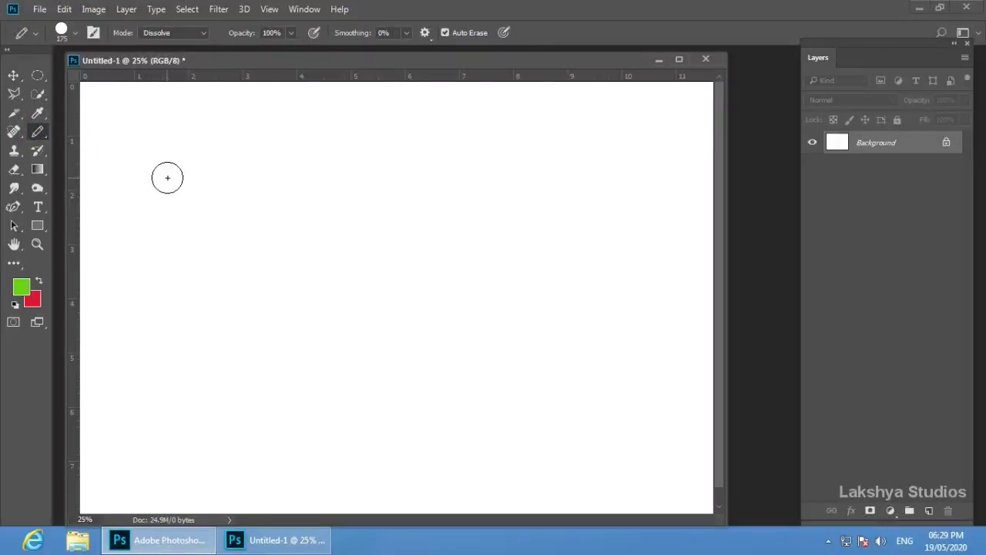
pyautogui.click(186, 31)
pyautogui.click(186, 48)
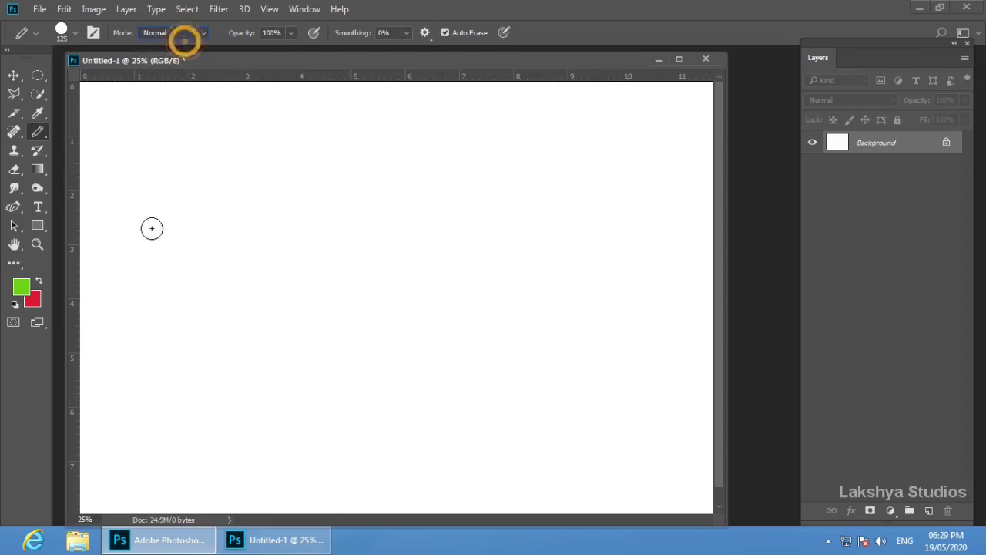
pyautogui.click(39, 279)
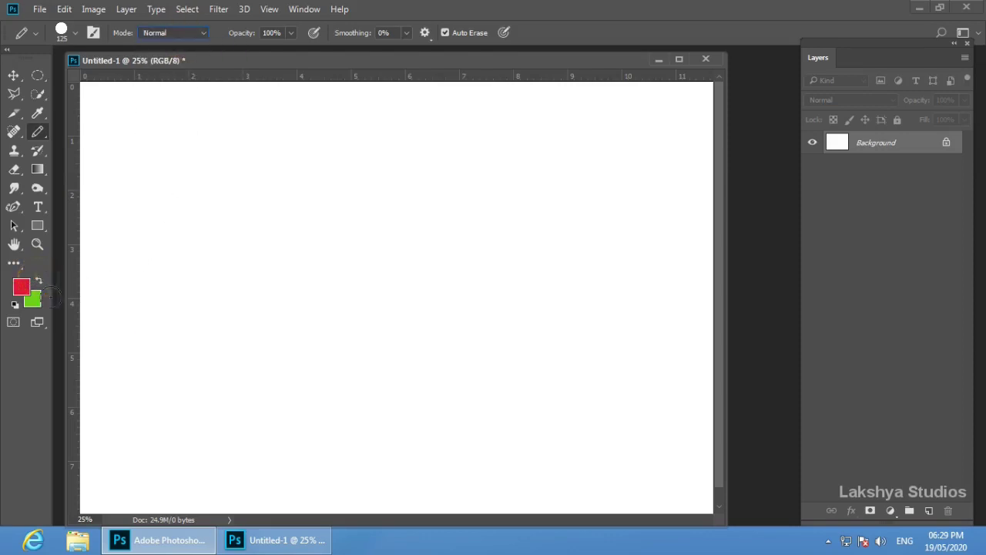
# Draw a long red wavy pencil line plus overlapping red loops, checking brush size and hardness
pyautogui.moveTo(102, 326); pyautogui.dragTo(435, 219)
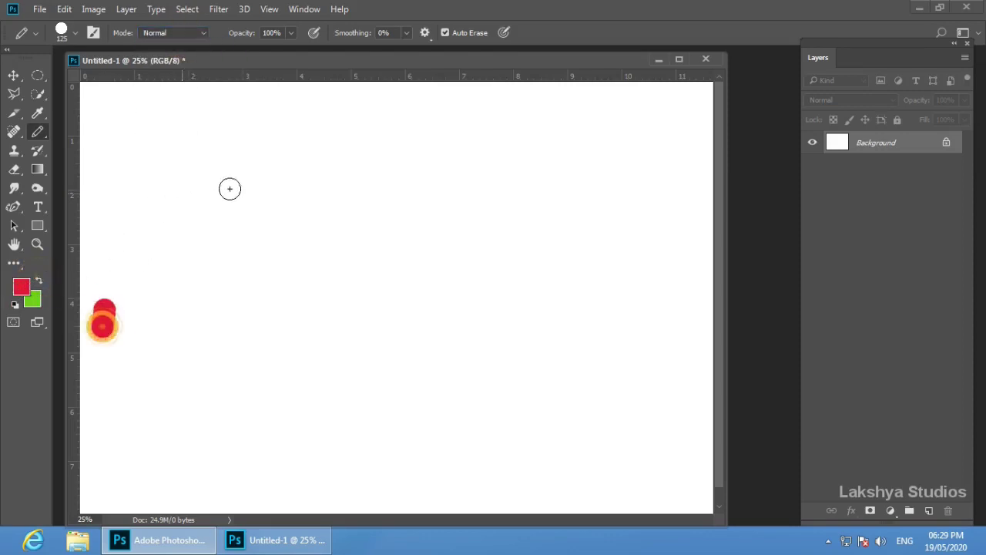
pyautogui.moveTo(529, 189); pyautogui.dragTo(634, 286)
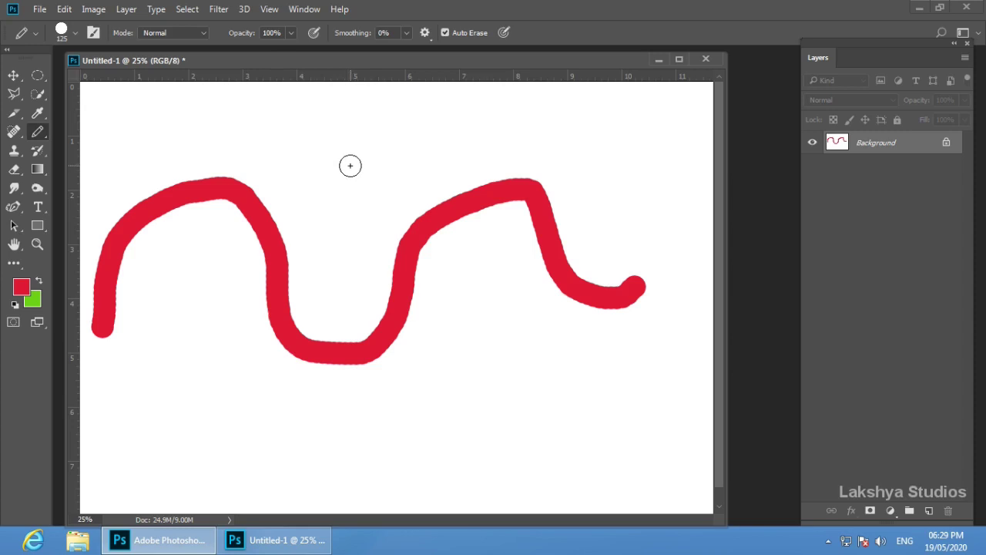
pyautogui.rightClick(314, 143)
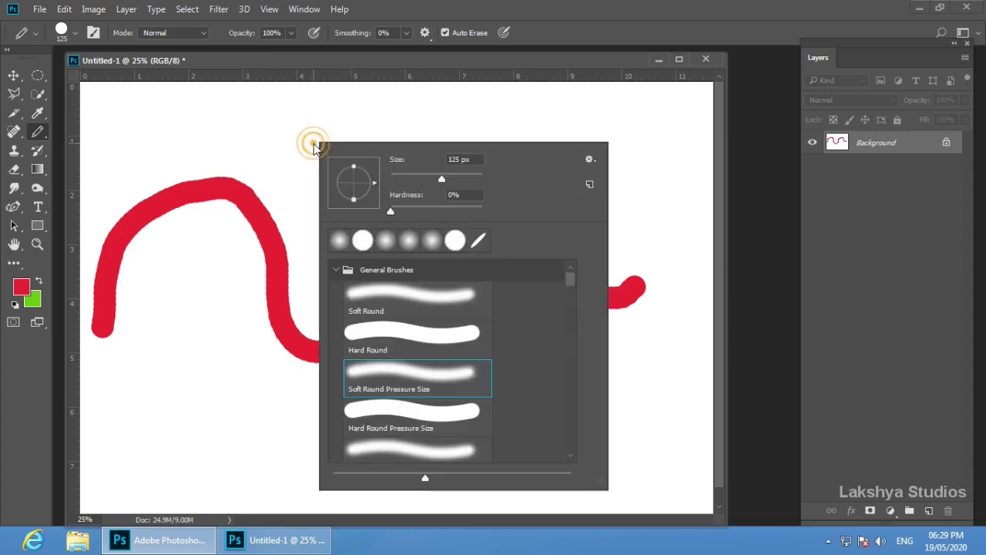
pyautogui.click(392, 211)
pyautogui.moveTo(193, 254); pyautogui.dragTo(266, 318)
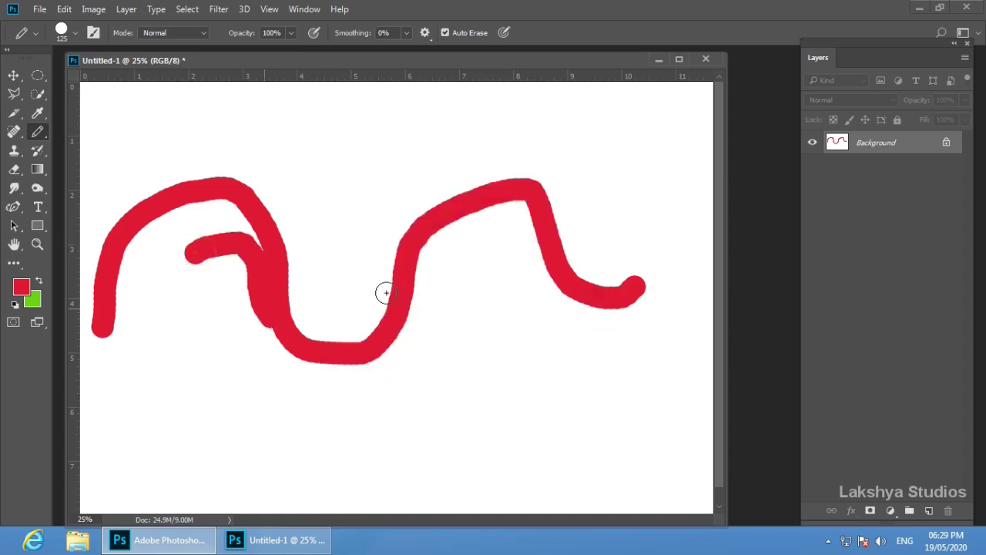
pyautogui.moveTo(385, 292); pyautogui.dragTo(556, 397)
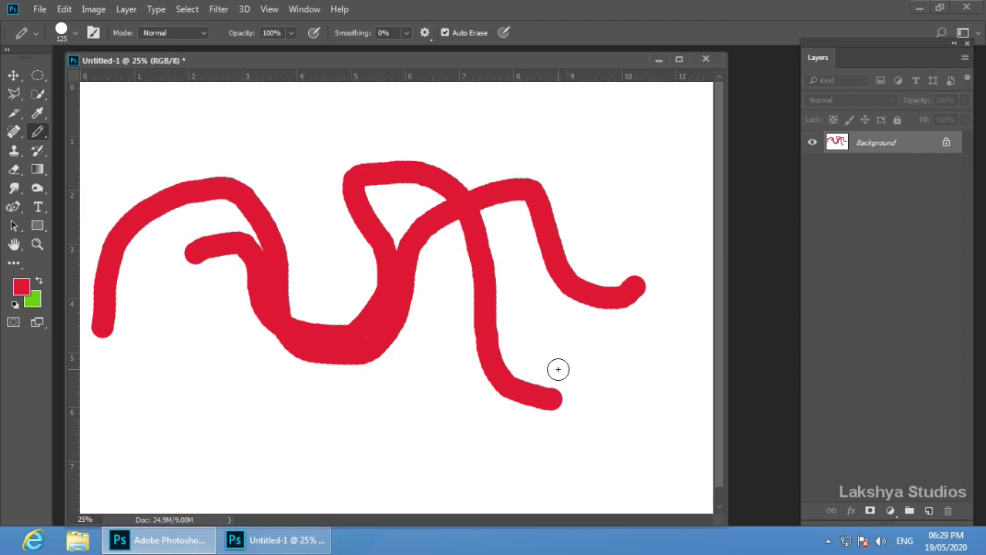
# Undo the wavy strokes, draw a red diagonal, and set brush hardness to 100%
pyautogui.hotkey('ctrl', 'z')
pyautogui.hotkey('ctrl', 'z')
pyautogui.hotkey('ctrl', 'z')
pyautogui.moveTo(158, 155); pyautogui.dragTo(227, 245)
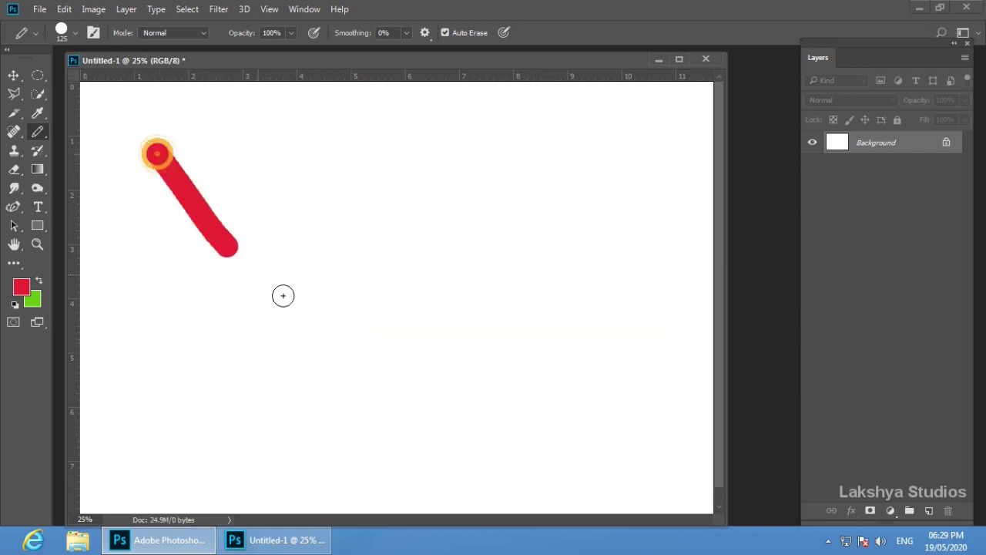
pyautogui.moveTo(283, 295); pyautogui.dragTo(478, 455)
pyautogui.rightClick(306, 119)
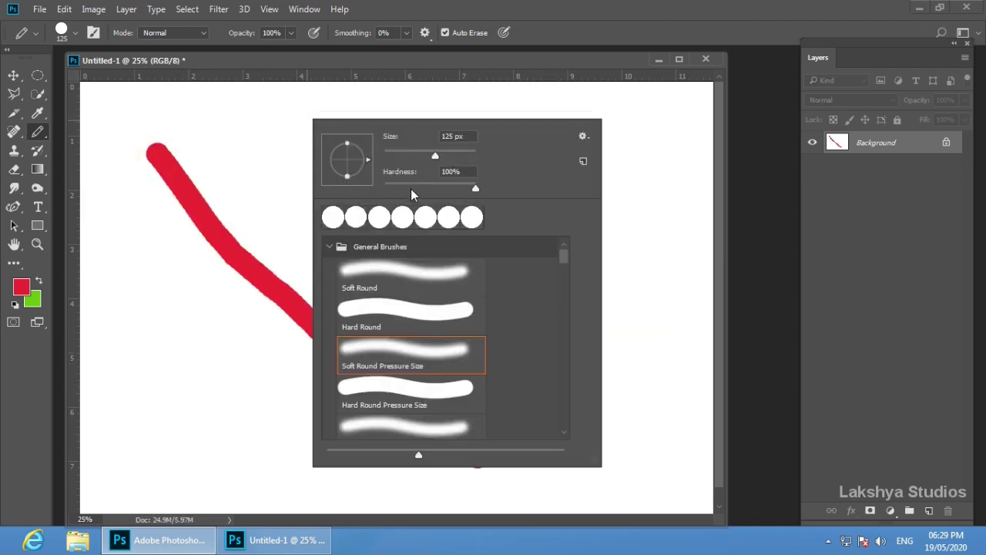
pyautogui.click(406, 181)
pyautogui.click(231, 146)
# Draw four more crossing red diagonals, switching to the Soft Round preset midway
pyautogui.moveTo(232, 145)
pyautogui.mouseDown()
pyautogui.moveTo(363, 266)
pyautogui.moveTo(637, 441)
pyautogui.mouseUp()
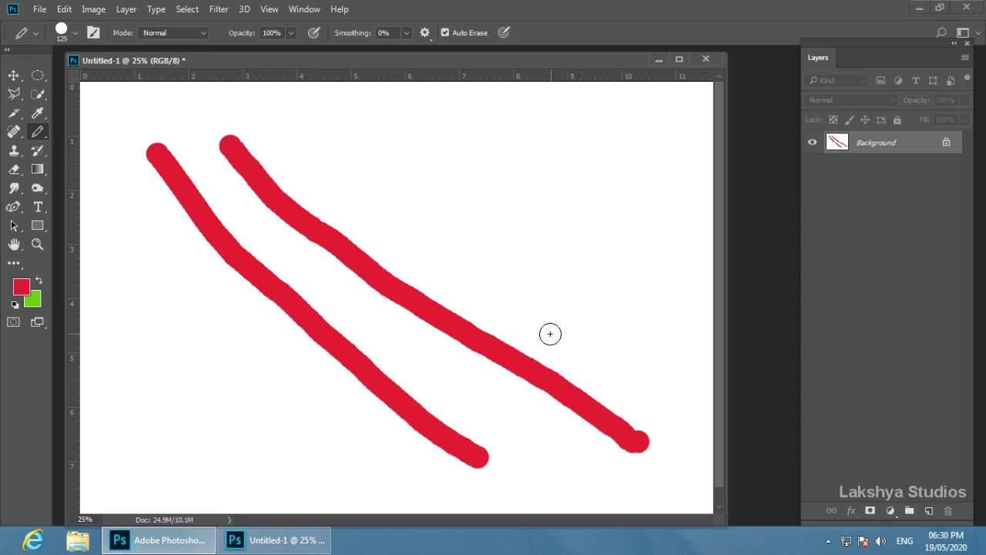
pyautogui.moveTo(419, 172)
pyautogui.mouseDown()
pyautogui.moveTo(255, 343)
pyautogui.moveTo(137, 437)
pyautogui.mouseUp()
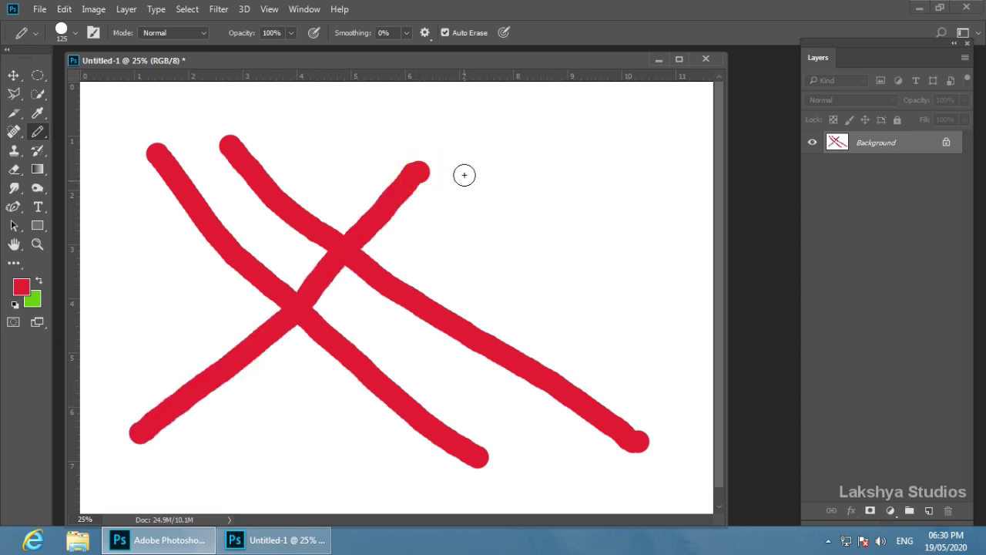
pyautogui.rightClick(470, 162)
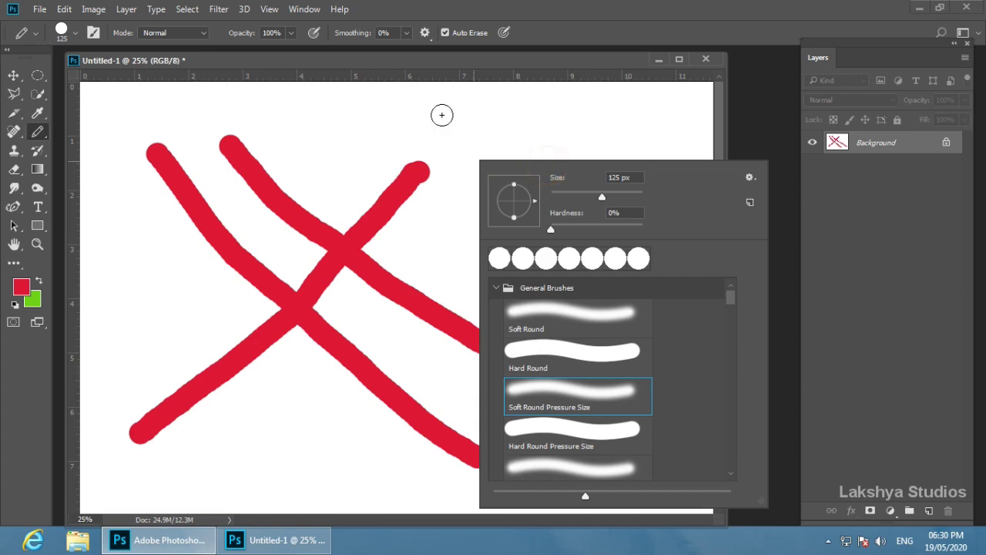
pyautogui.click(550, 311)
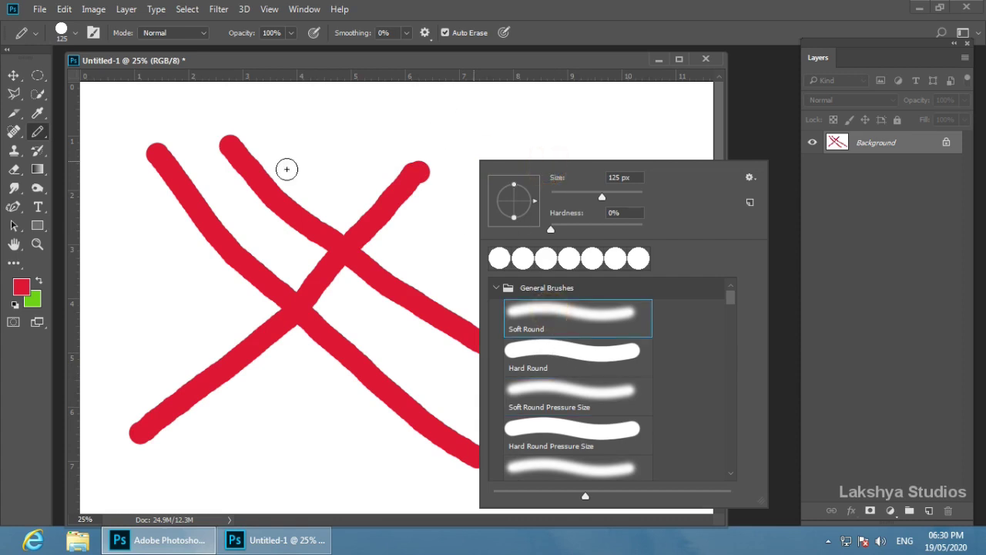
pyautogui.moveTo(280, 131); pyautogui.dragTo(590, 367)
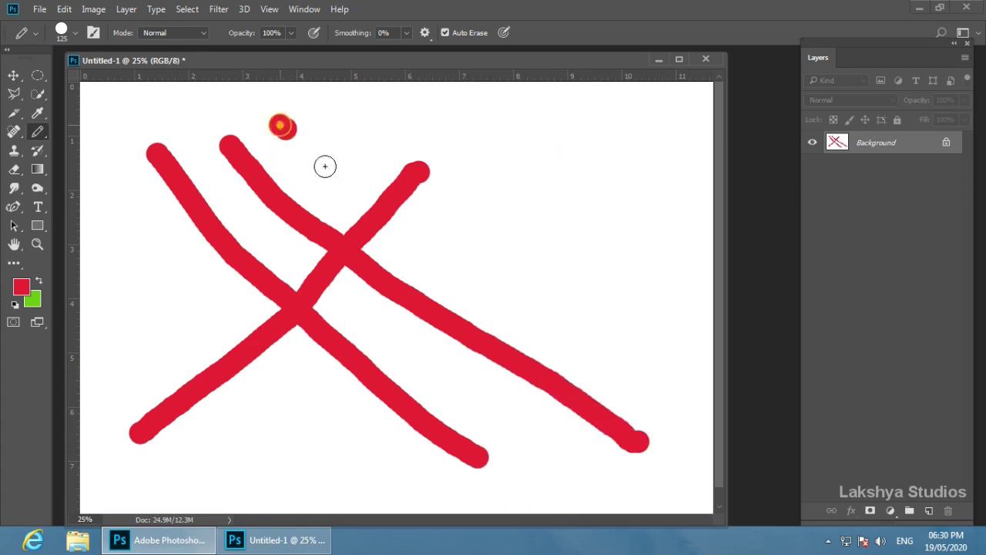
pyautogui.moveTo(584, 182); pyautogui.dragTo(436, 301)
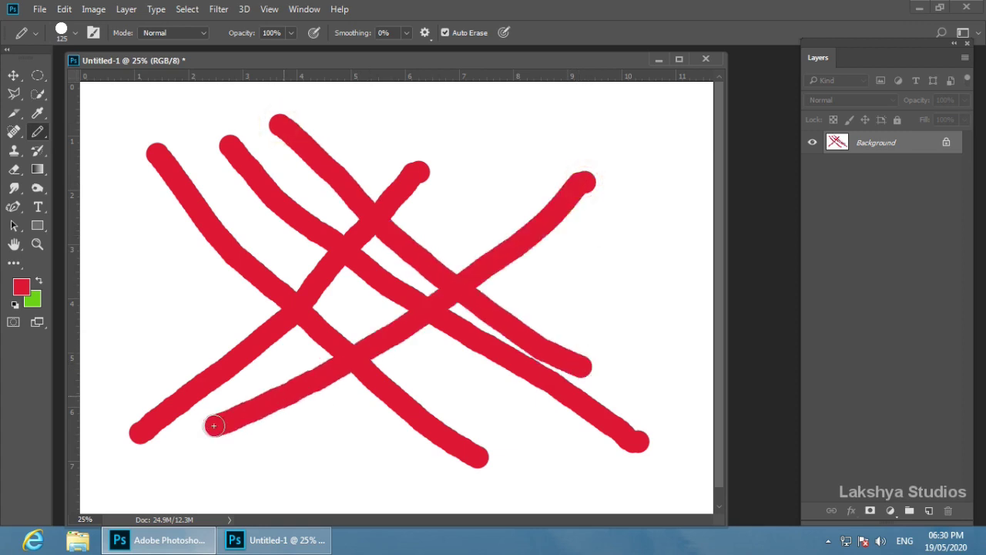
# Undo the diagonal strokes, raise smoothing to 100%, then draw and undo a test curve
pyautogui.hotkey('ctrl', 'alt', 'z')
pyautogui.hotkey('ctrl', 'alt', 'z')
pyautogui.hotkey('ctrl', 'alt', 'z')
pyautogui.hotkey('ctrl', 'alt', 'z')
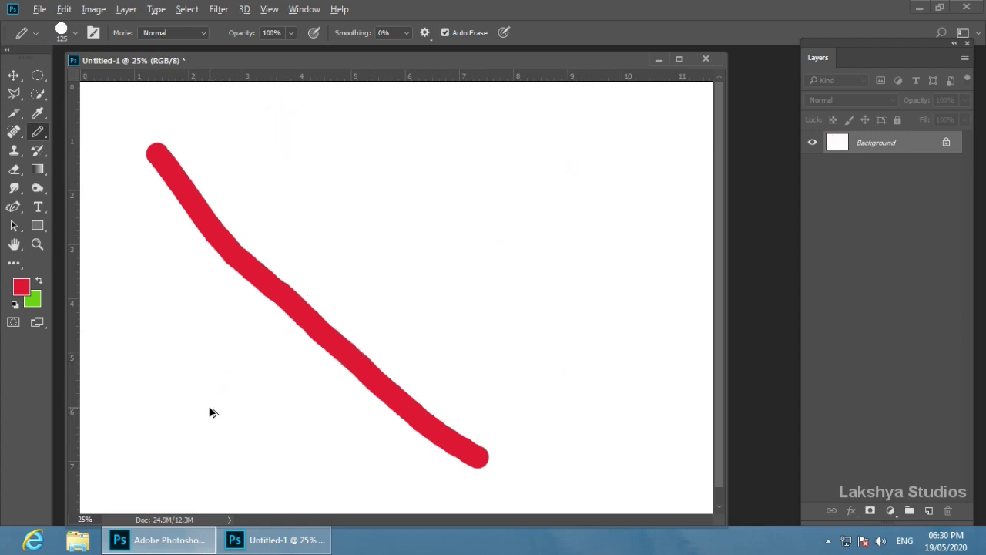
pyautogui.hotkey('ctrl', 'alt', 'z')
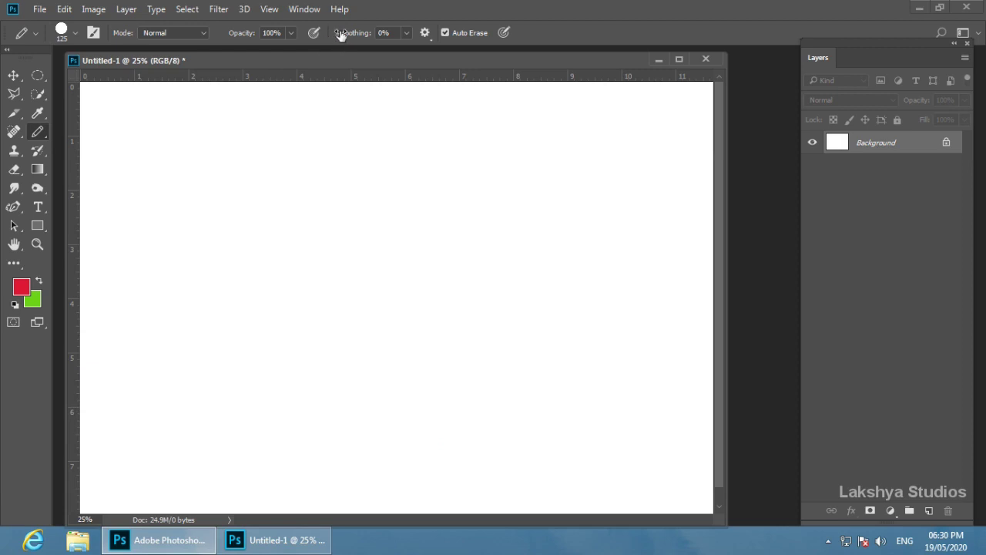
pyautogui.moveTo(343, 32); pyautogui.dragTo(580, 34)
pyautogui.moveTo(136, 392)
pyautogui.mouseDown()
pyautogui.moveTo(268, 268)
pyautogui.moveTo(319, 326)
pyautogui.moveTo(403, 392)
pyautogui.moveTo(493, 306)
pyautogui.moveTo(502, 189)
pyautogui.moveTo(583, 165)
pyautogui.moveTo(655, 262)
pyautogui.moveTo(632, 396)
pyautogui.moveTo(532, 437)
pyautogui.moveTo(347, 205)
pyautogui.moveTo(222, 181)
pyautogui.moveTo(143, 218)
pyautogui.moveTo(130, 242)
pyautogui.mouseUp()
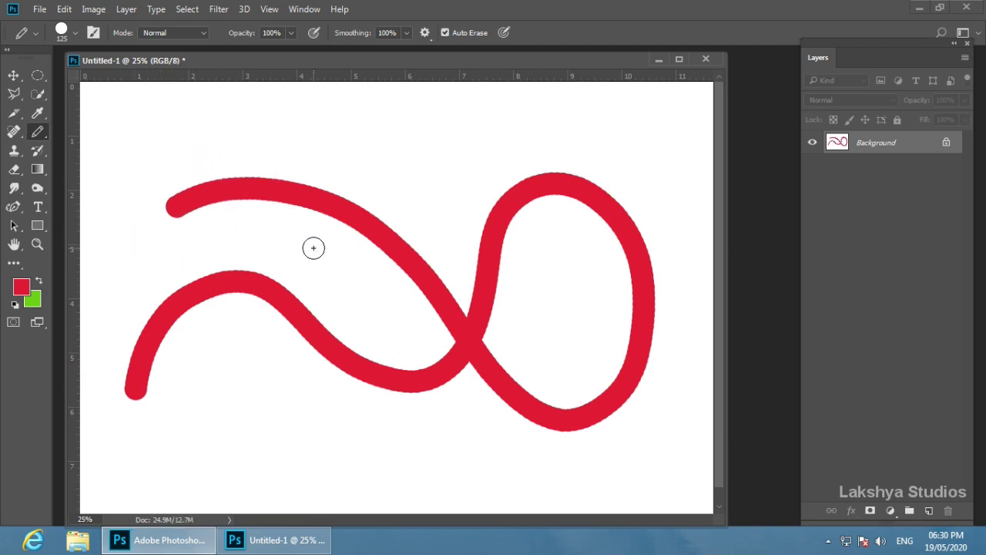
pyautogui.hotkey('ctrl', 'z')
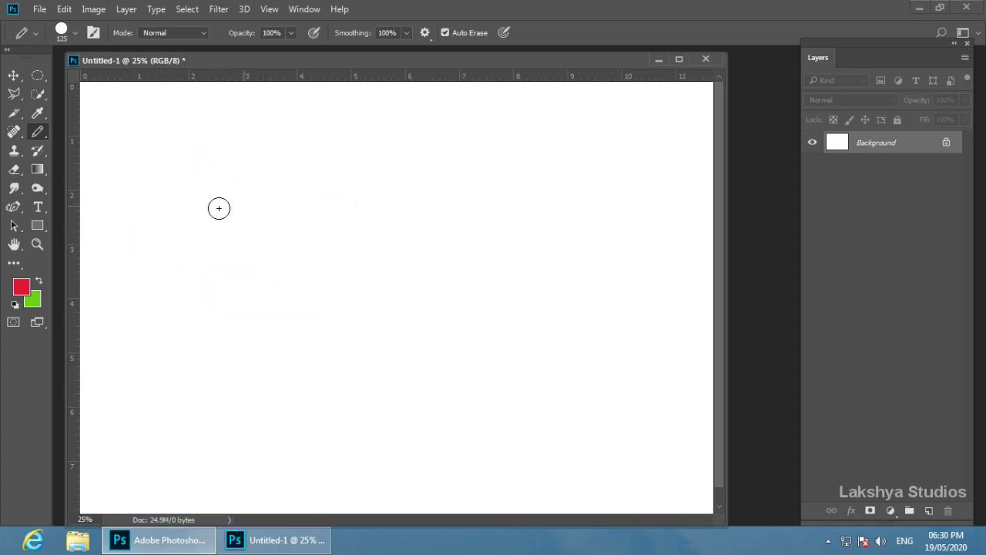
# Increase the pencil size from 125 to 200 px with the ] shortcut
pyautogui.press(']')
pyautogui.press(']')
pyautogui.press(']')
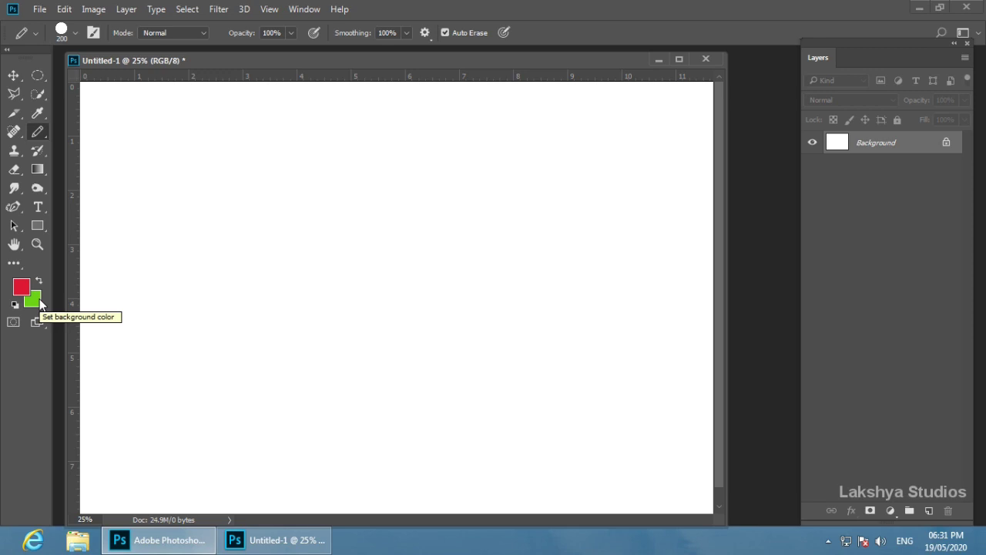
# Paint a red loop, drop smoothing to 0%, fill the loop, and draw green loops over it
pyautogui.moveTo(280, 213)
pyautogui.mouseDown()
pyautogui.moveTo(297, 326)
pyautogui.moveTo(469, 209)
pyautogui.moveTo(335, 254)
pyautogui.mouseUp()
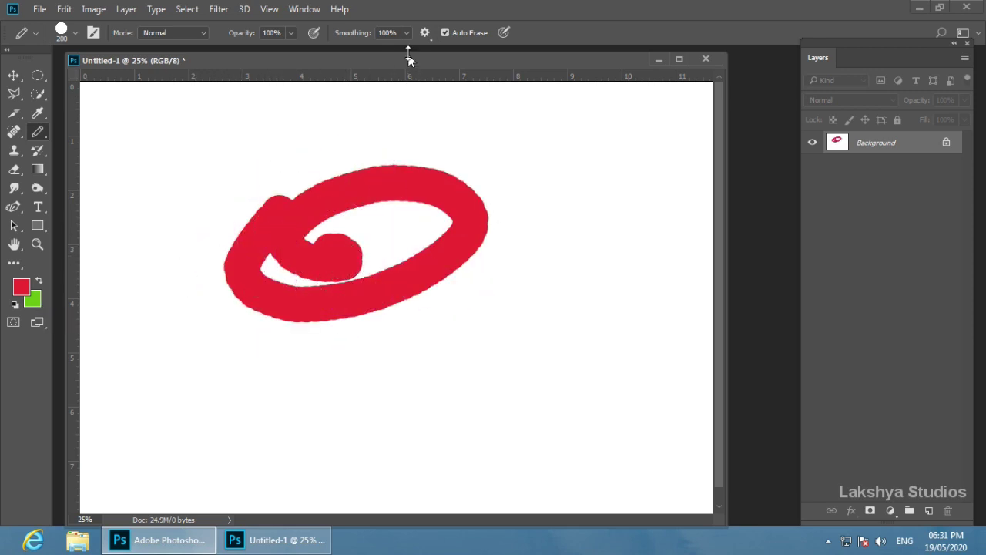
pyautogui.moveTo(366, 39); pyautogui.dragTo(308, 34)
pyautogui.moveTo(328, 232)
pyautogui.mouseDown()
pyautogui.moveTo(287, 312)
pyautogui.moveTo(385, 297)
pyautogui.moveTo(406, 234)
pyautogui.moveTo(397, 267)
pyautogui.moveTo(452, 238)
pyautogui.moveTo(423, 286)
pyautogui.moveTo(383, 262)
pyautogui.mouseUp()
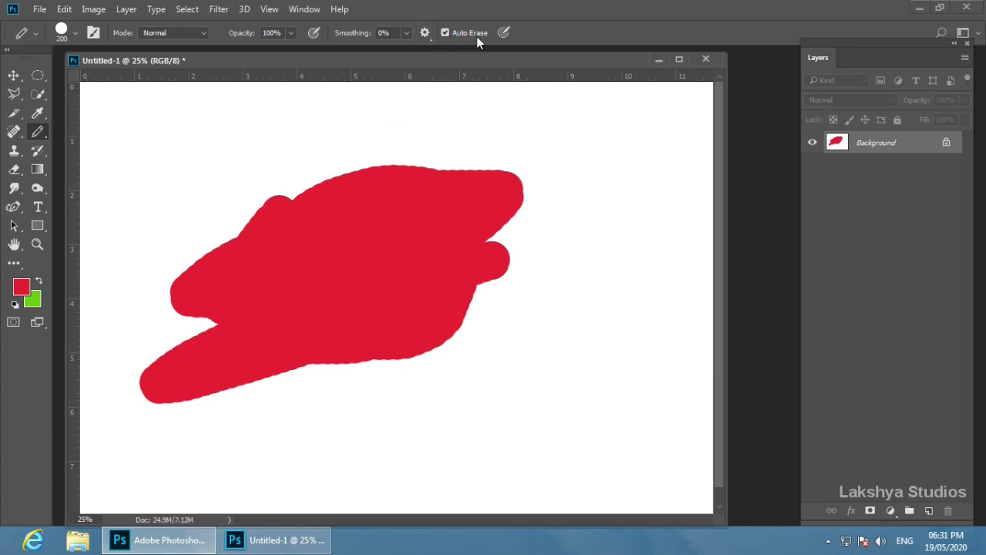
pyautogui.moveTo(305, 286)
pyautogui.mouseDown()
pyautogui.moveTo(346, 286)
pyautogui.moveTo(257, 273)
pyautogui.moveTo(447, 223)
pyautogui.moveTo(286, 274)
pyautogui.moveTo(399, 286)
pyautogui.moveTo(440, 246)
pyautogui.moveTo(339, 262)
pyautogui.moveTo(292, 303)
pyautogui.moveTo(339, 270)
pyautogui.moveTo(324, 243)
pyautogui.moveTo(231, 176)
pyautogui.moveTo(165, 165)
pyautogui.moveTo(181, 191)
pyautogui.moveTo(293, 255)
pyautogui.moveTo(335, 255)
pyautogui.moveTo(288, 295)
pyautogui.moveTo(324, 286)
pyautogui.moveTo(293, 275)
pyautogui.moveTo(352, 238)
pyautogui.moveTo(301, 246)
pyautogui.moveTo(314, 288)
pyautogui.moveTo(401, 258)
pyautogui.moveTo(341, 266)
pyautogui.moveTo(381, 267)
pyautogui.moveTo(336, 257)
pyautogui.moveTo(346, 275)
pyautogui.mouseUp()
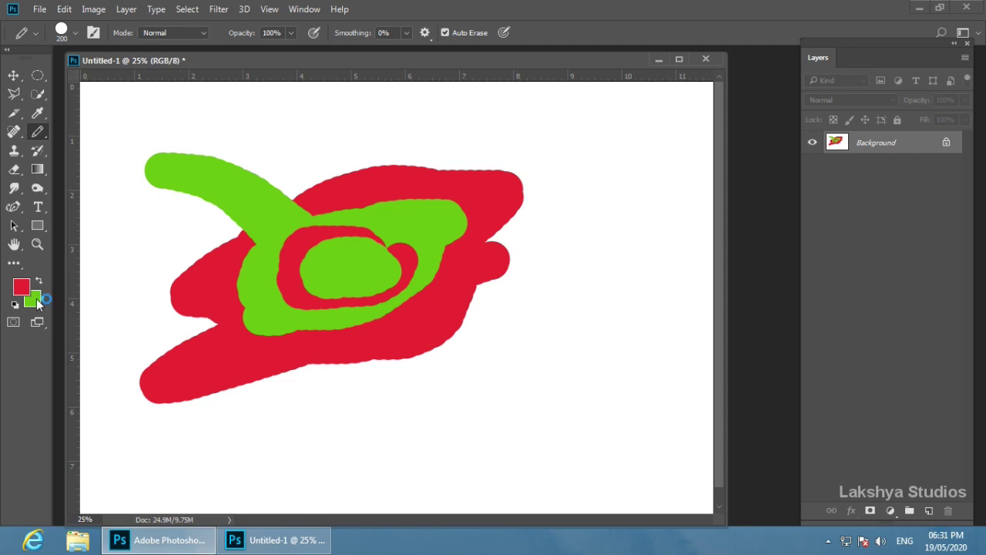
# Set black (000000) as the background colour and paint a long red blob at lower right
pyautogui.moveTo(247, 237); pyautogui.dragTo(318, 264)
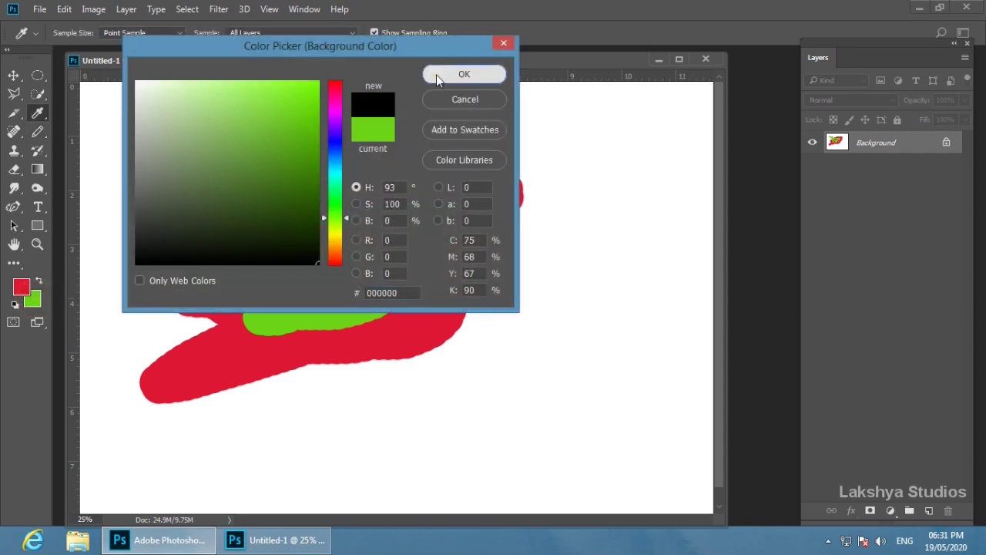
pyautogui.click(437, 77)
pyautogui.moveTo(346, 447)
pyautogui.mouseDown()
pyautogui.moveTo(672, 347)
pyautogui.moveTo(360, 447)
pyautogui.moveTo(655, 389)
pyautogui.moveTo(601, 444)
pyautogui.moveTo(429, 403)
pyautogui.moveTo(478, 378)
pyautogui.mouseUp()
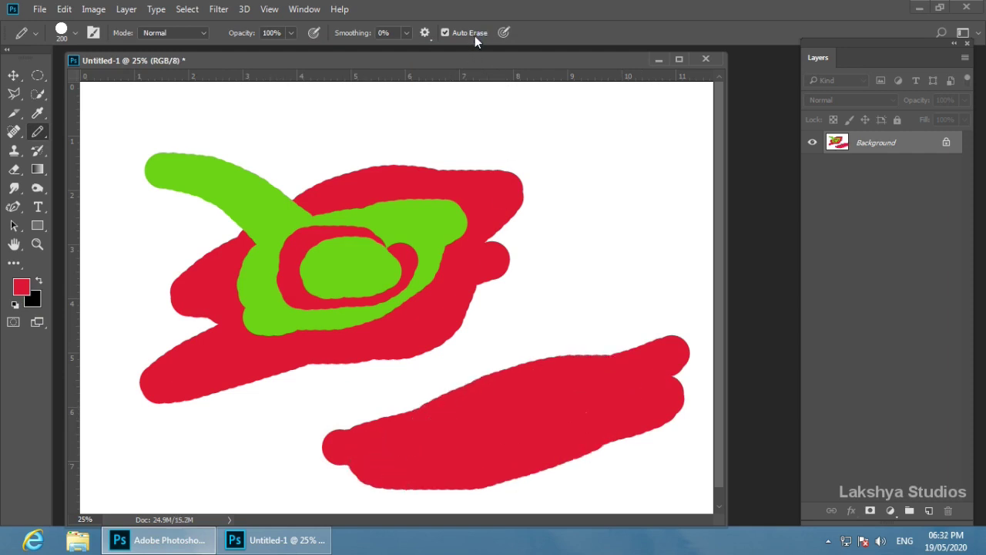
# Draw black Auto Erase strokes over the lower red blob, including a tall rising stem
pyautogui.moveTo(519, 416)
pyautogui.mouseDown()
pyautogui.moveTo(422, 449)
pyautogui.moveTo(436, 432)
pyautogui.moveTo(583, 410)
pyautogui.moveTo(549, 412)
pyautogui.mouseUp()
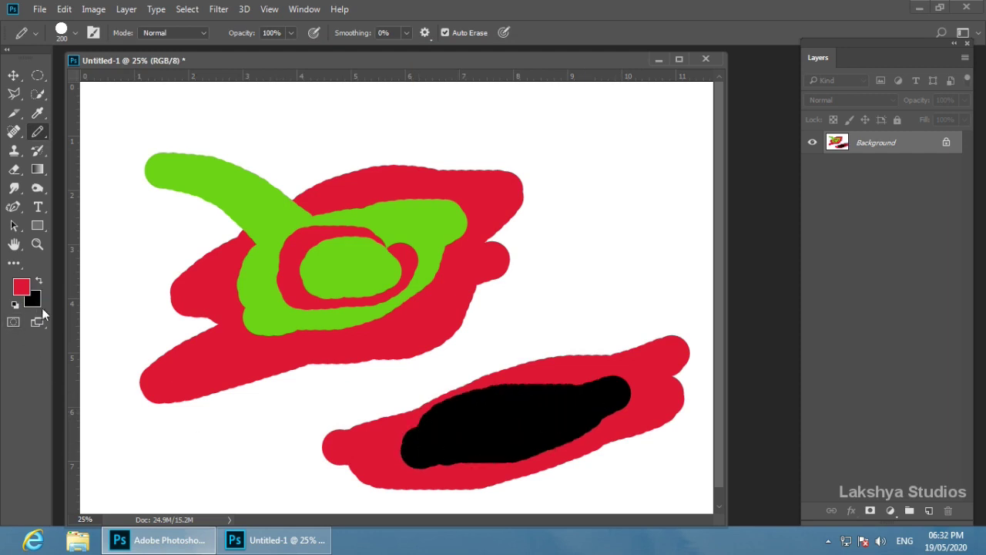
pyautogui.click(481, 423)
pyautogui.moveTo(540, 420)
pyautogui.mouseDown()
pyautogui.moveTo(429, 429)
pyautogui.moveTo(528, 421)
pyautogui.moveTo(496, 421)
pyautogui.moveTo(590, 249)
pyautogui.mouseUp()
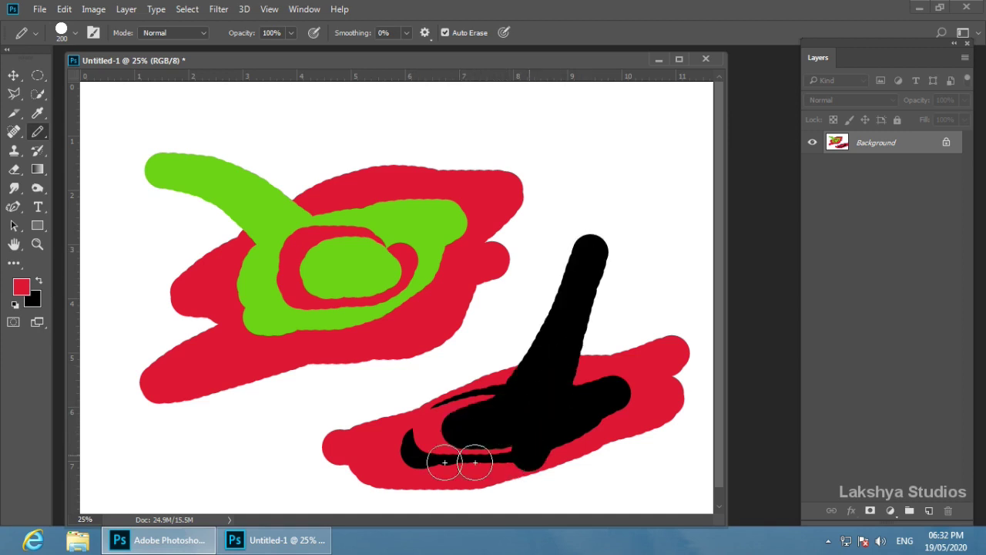
pyautogui.moveTo(444, 463); pyautogui.dragTo(292, 434)
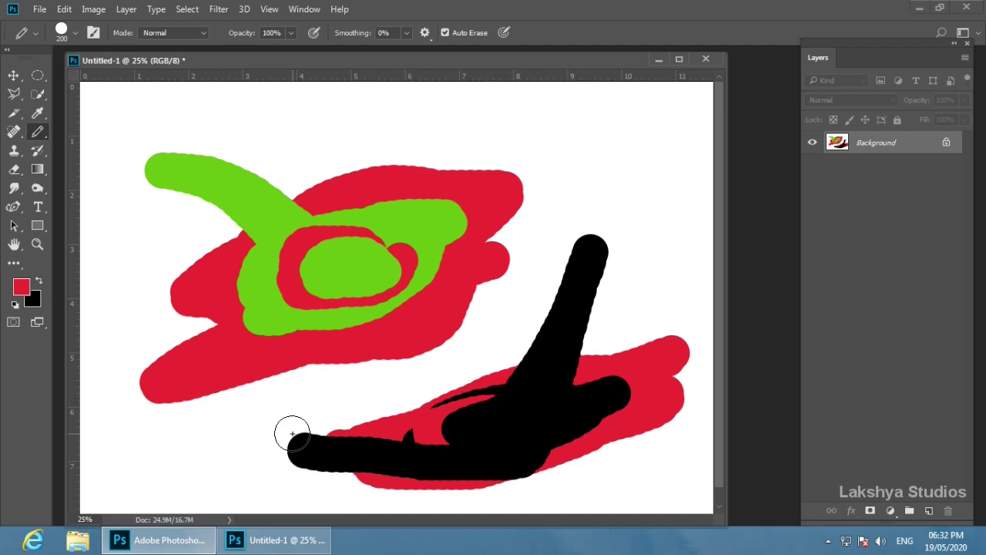